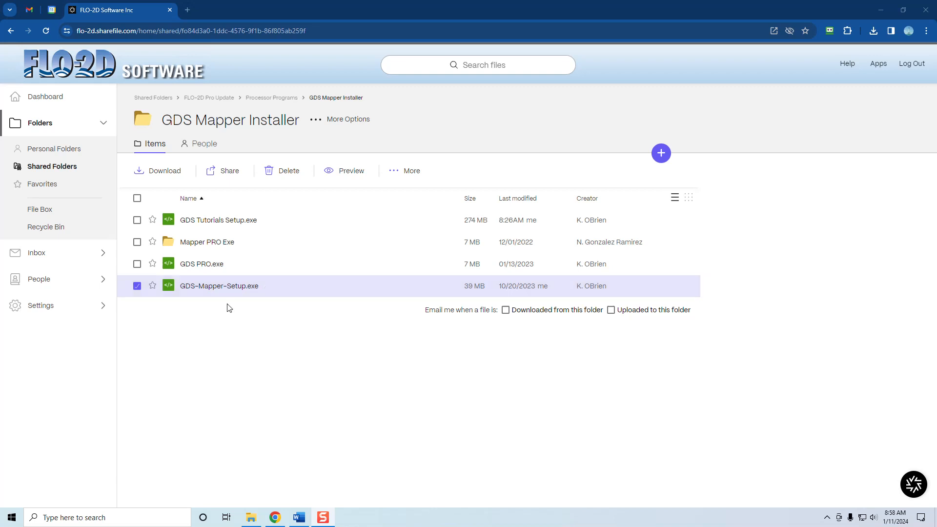
Open the Downloads folder in File Explorer and check the properties of GDS-Mapper-Setup.exe
{"action": "left_click", "coordinate": [251, 518]}
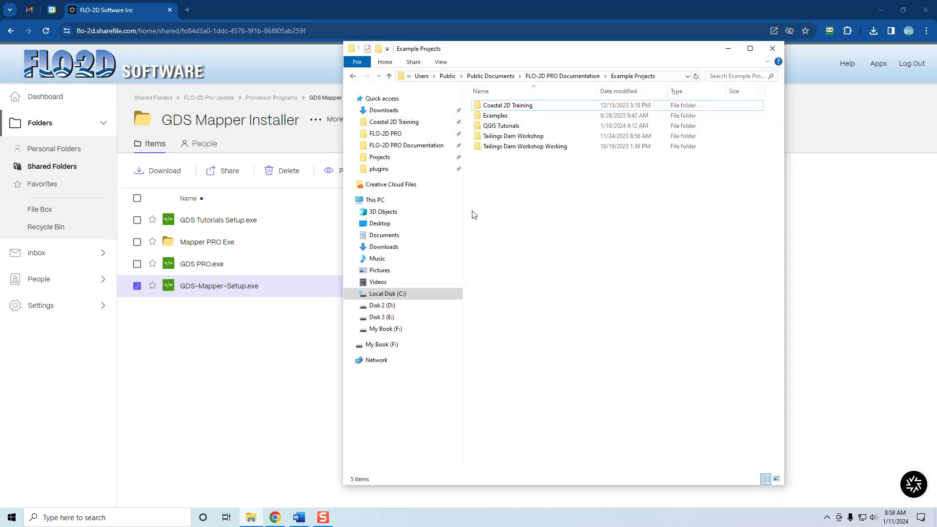
{"action": "left_click", "coordinate": [389, 112]}
{"action": "left_click", "coordinate": [511, 121]}
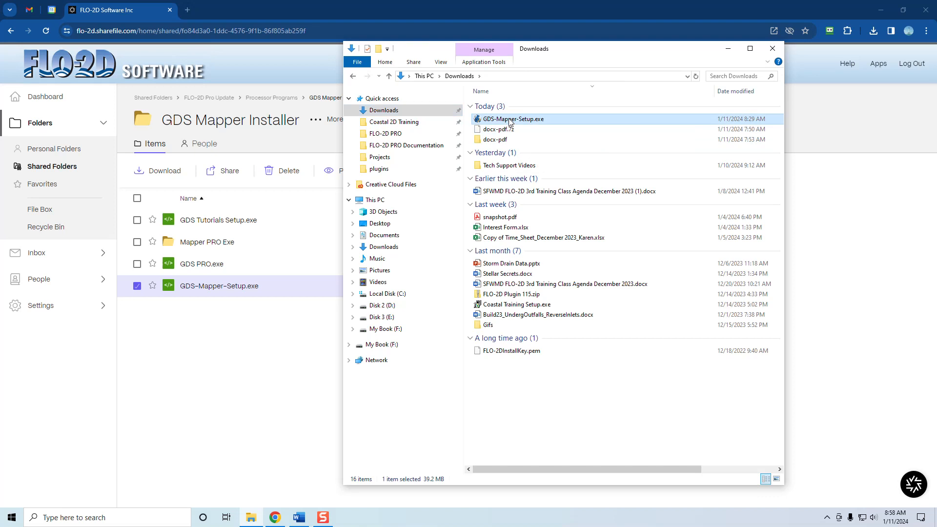
{"action": "right_click", "coordinate": [509, 121]}
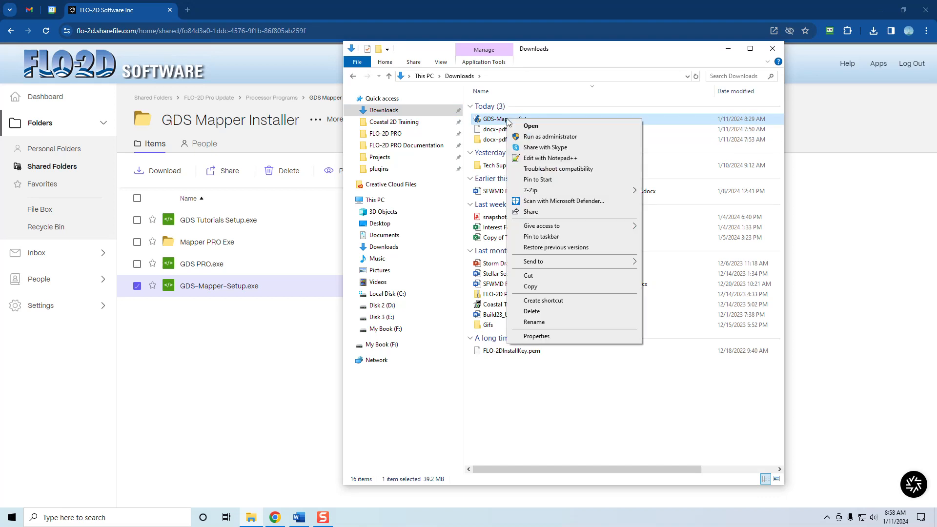
{"action": "left_click", "coordinate": [545, 339]}
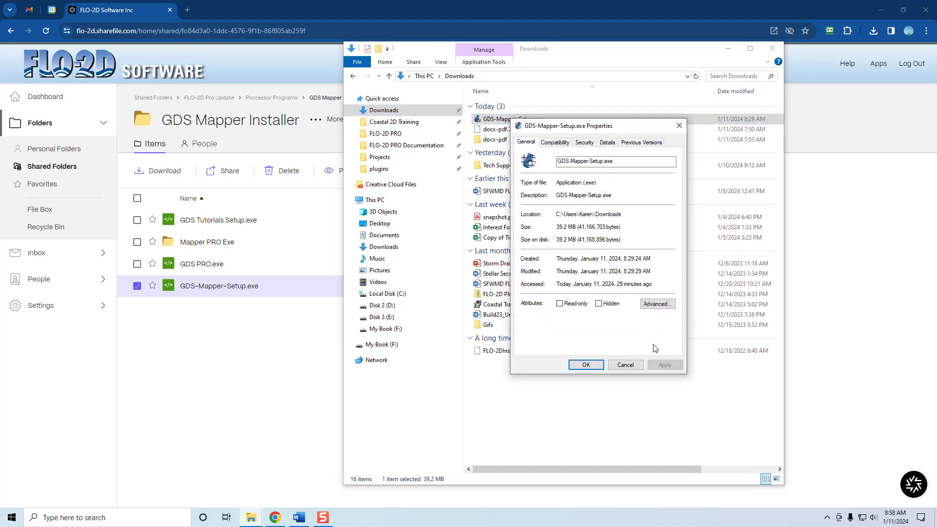
{"action": "left_click", "coordinate": [588, 366]}
Launch the GDS-Mapper-Setup.exe installer and accept its license agreement
{"action": "double_click", "coordinate": [512, 122]}
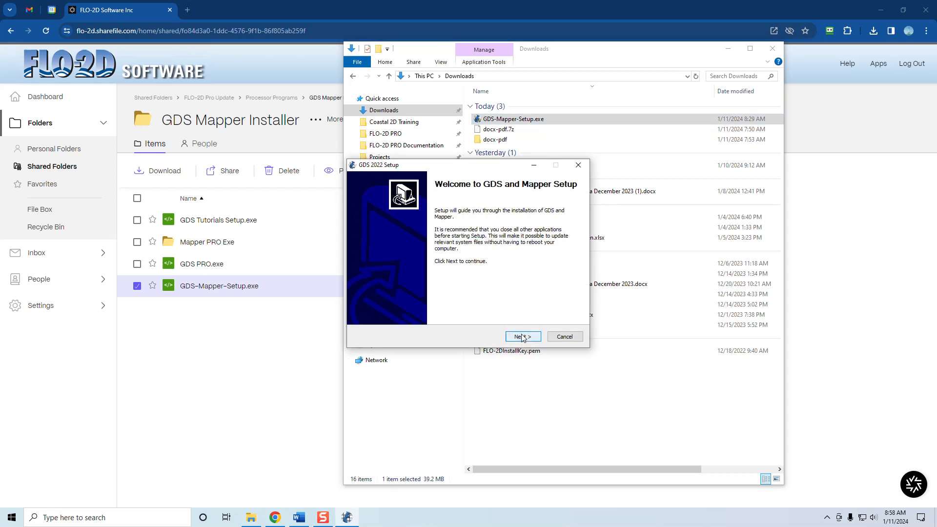
{"action": "left_click", "coordinate": [522, 337]}
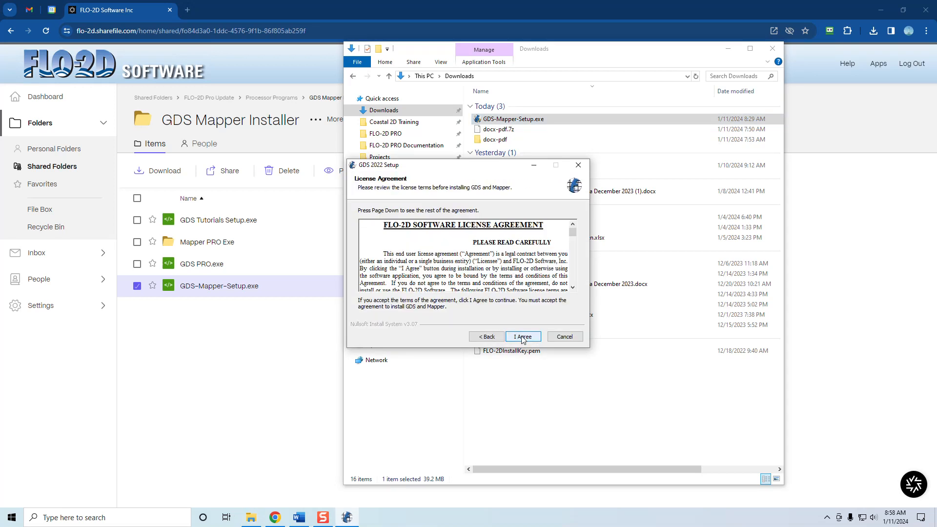
{"action": "left_click", "coordinate": [522, 336]}
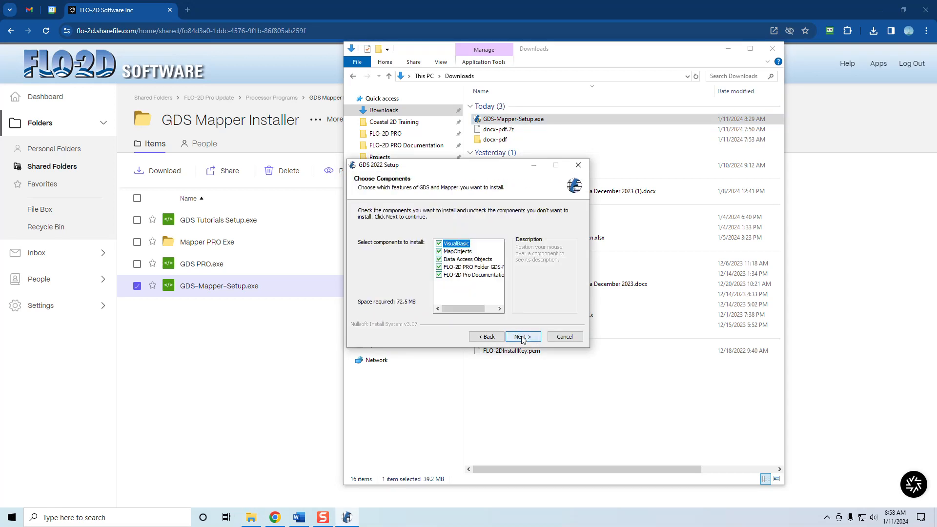
Exclude VisualBasic, MapObjects and Data Access Objects, then complete the installation with the default destination and Start Menu folder
{"action": "left_click", "coordinate": [439, 251]}
{"action": "left_click", "coordinate": [439, 259]}
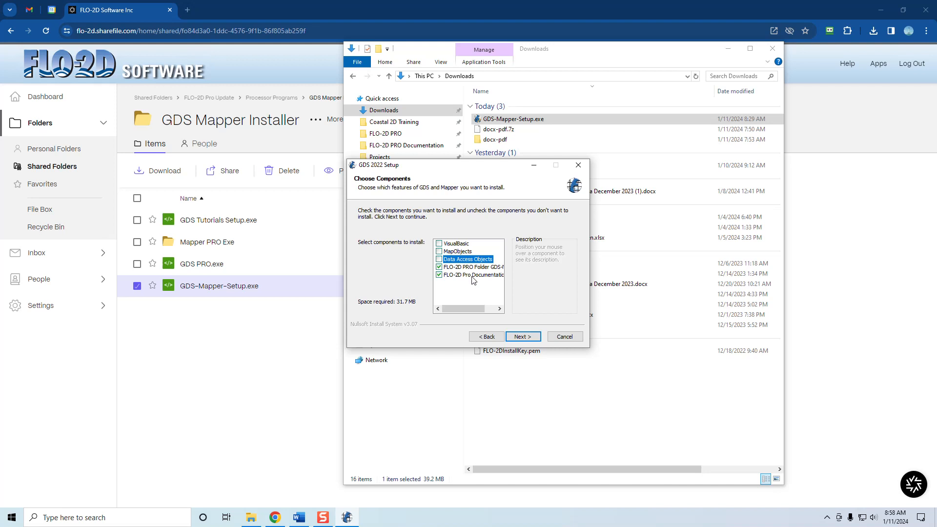
{"action": "left_click", "coordinate": [522, 336]}
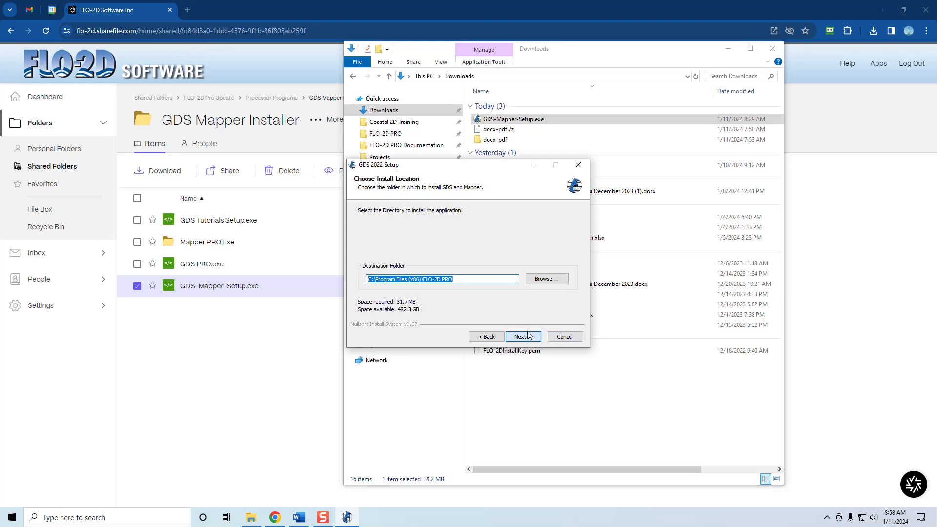
{"action": "left_click", "coordinate": [522, 337]}
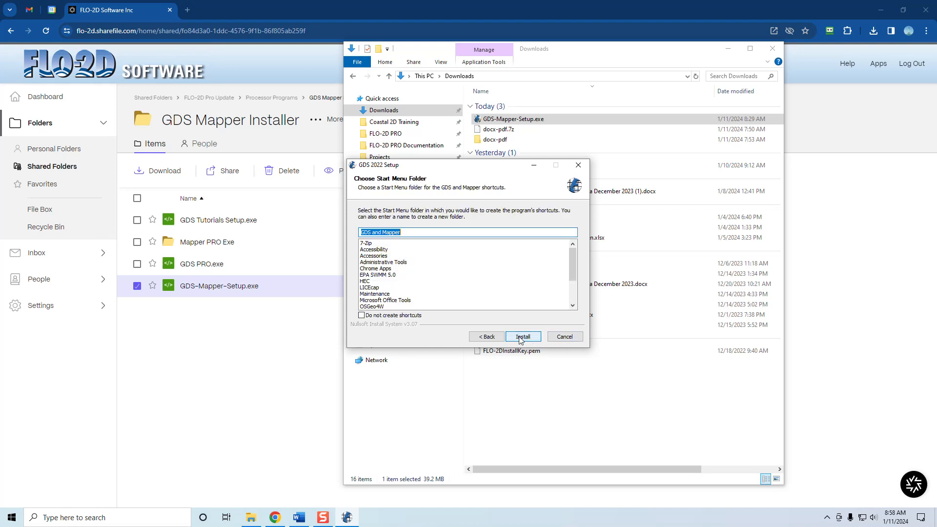
{"action": "left_click", "coordinate": [521, 337]}
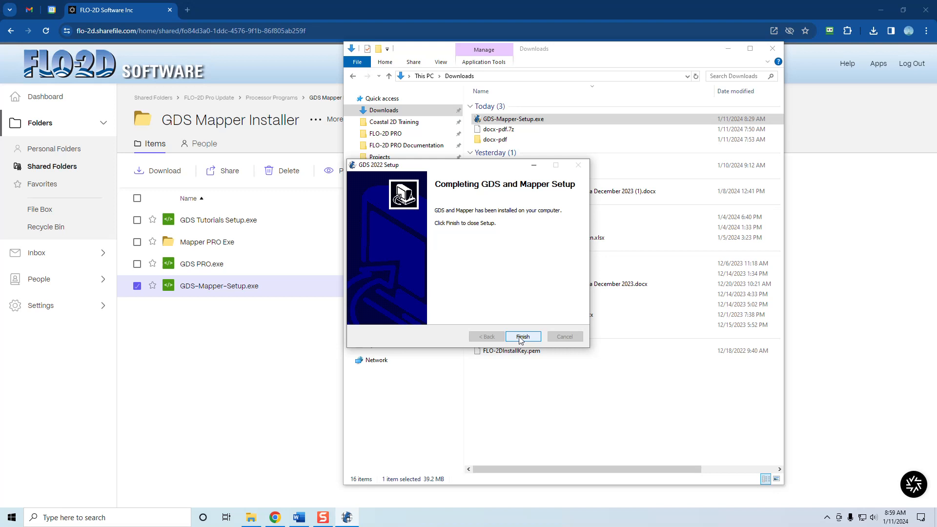
{"action": "left_click", "coordinate": [522, 338]}
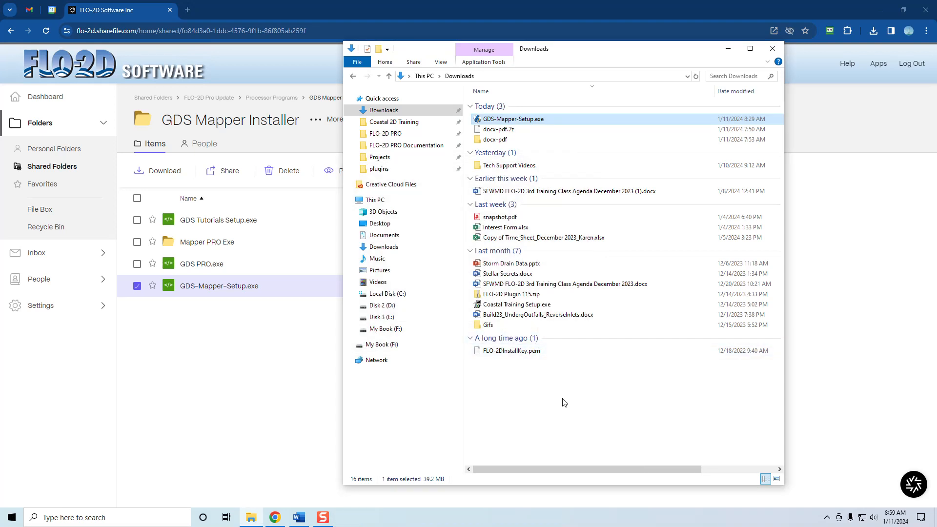
Check the FLO-2D PRO program folder for GDS PRO.exe and Mapper PRO.exe, selecting both files
{"action": "left_click", "coordinate": [383, 135]}
{"action": "left_click", "coordinate": [510, 179]}
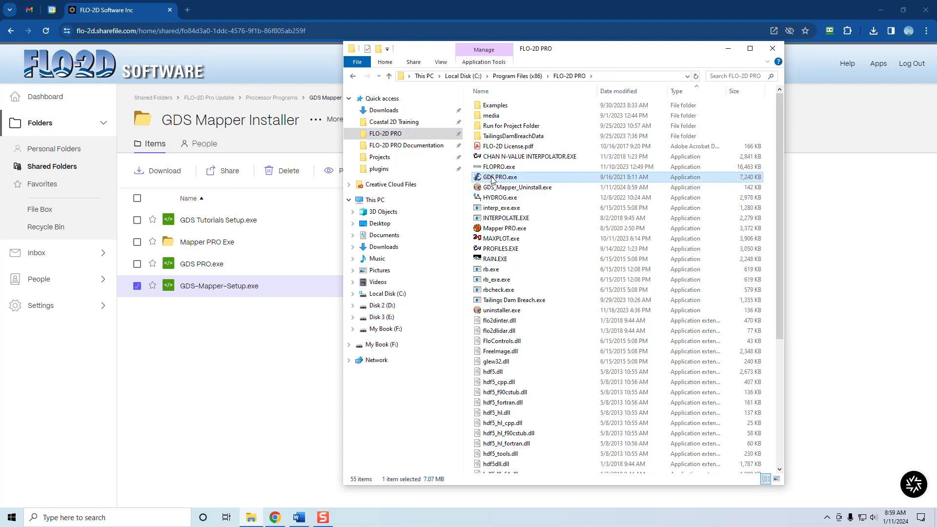
{"action": "left_click", "coordinate": [502, 229], "text": "ctrl"}
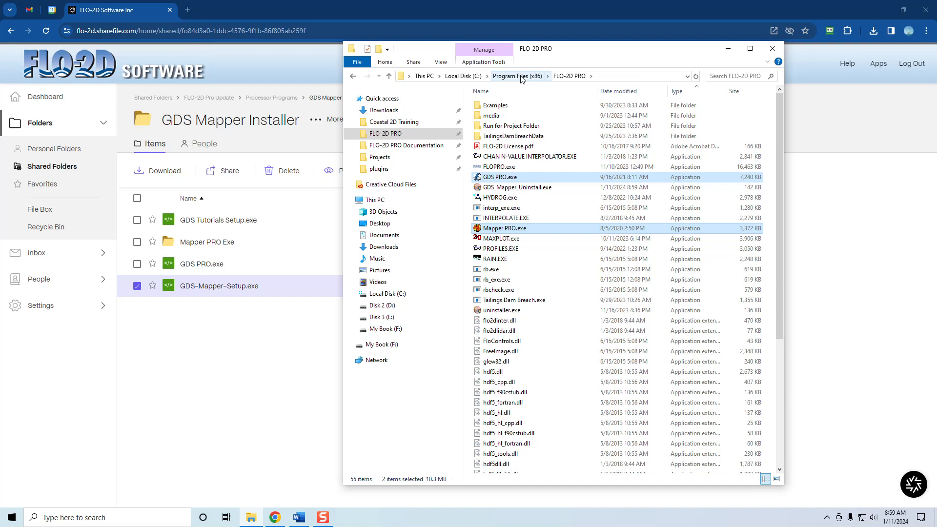
Locate GDS Manual PRO 2022.pdf and Mapper Manual PRO.pdf in the Manuals folder under FLO-2D PRO Documentation\flo_help
{"action": "left_click", "coordinate": [407, 145]}
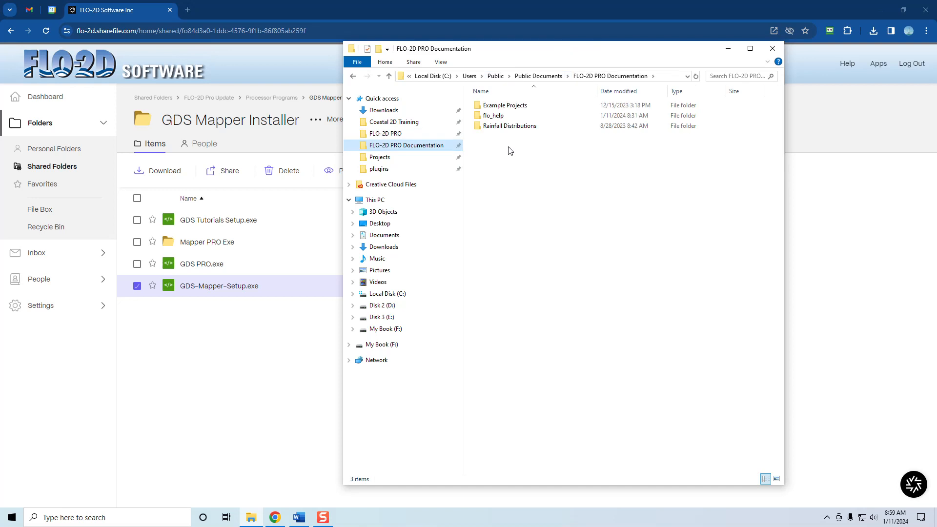
{"action": "double_click", "coordinate": [497, 116]}
{"action": "double_click", "coordinate": [497, 118]}
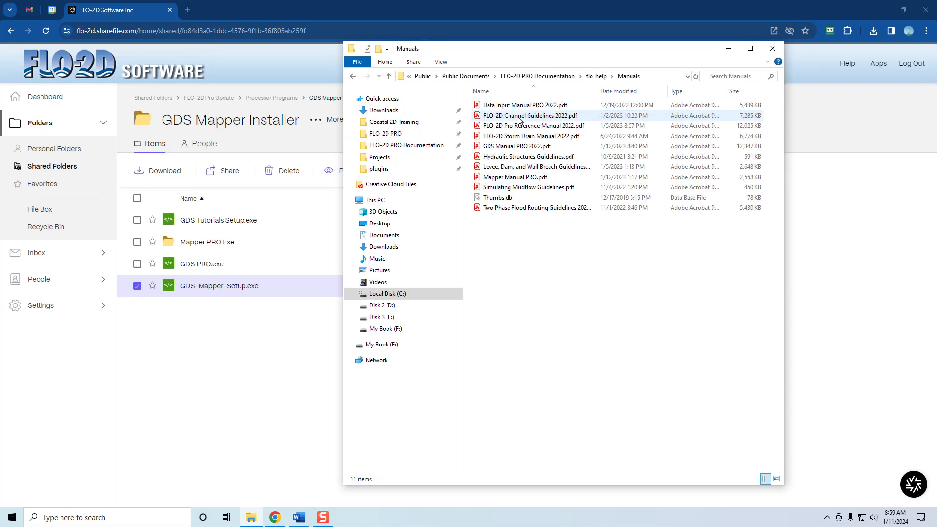
{"action": "left_click", "coordinate": [519, 146]}
{"action": "left_click", "coordinate": [518, 179], "text": "ctrl"}
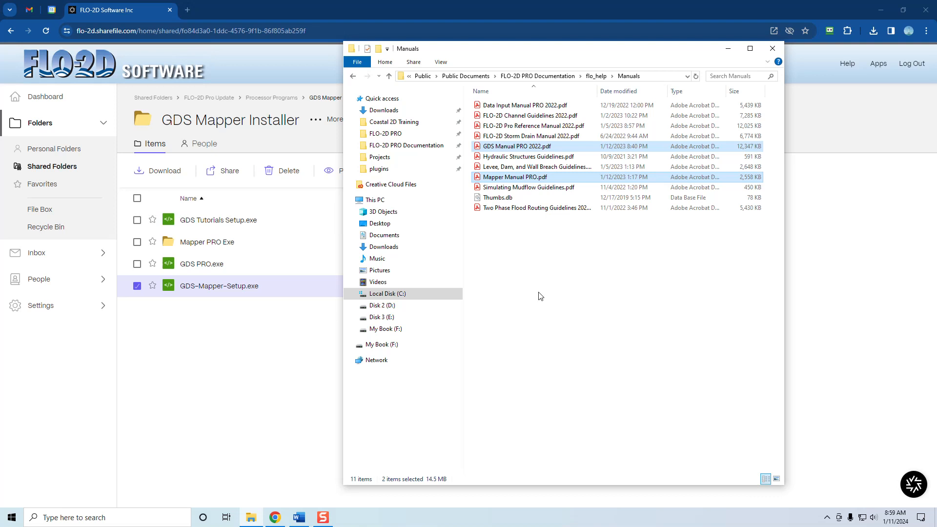
Minimize the File Explorer and browser windows and launch GDS PRO from the desktop
{"action": "left_click", "coordinate": [727, 49]}
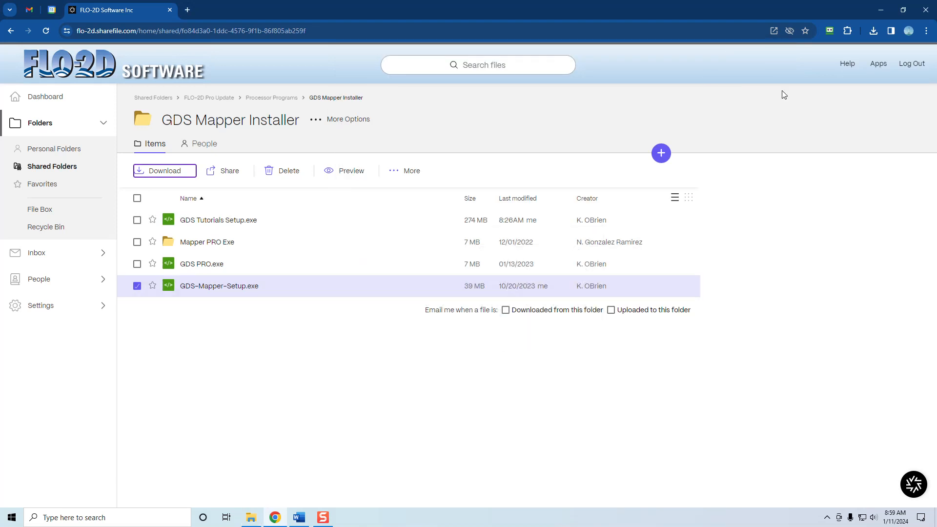
{"action": "left_click", "coordinate": [882, 8]}
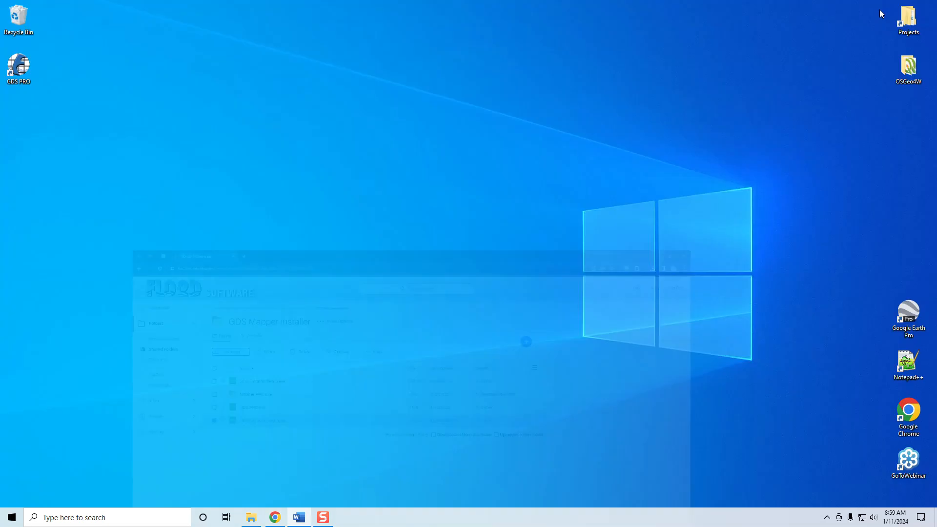
{"action": "double_click", "coordinate": [19, 67]}
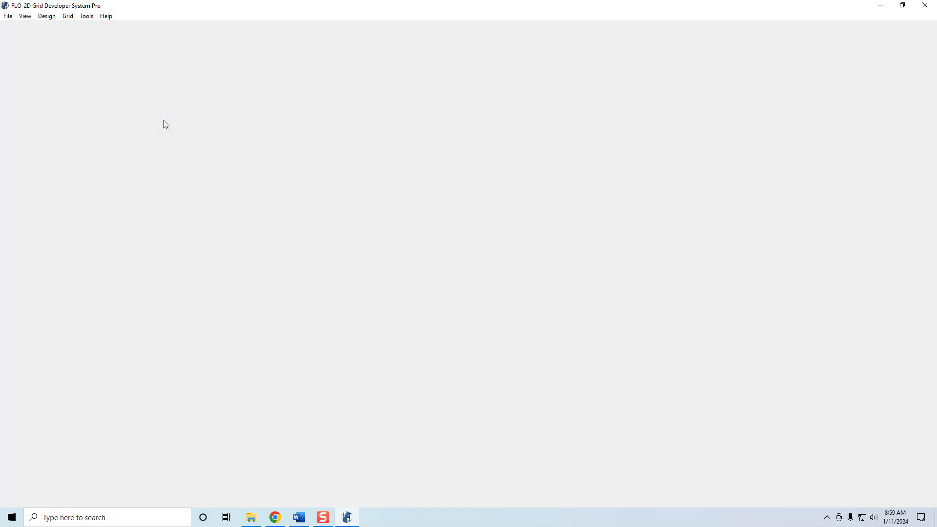
Open the existing Barn Mudflow example project from its FPLAIN.DAT file, loading all preselected components with the component and grid views enabled
{"action": "left_click", "coordinate": [9, 19]}
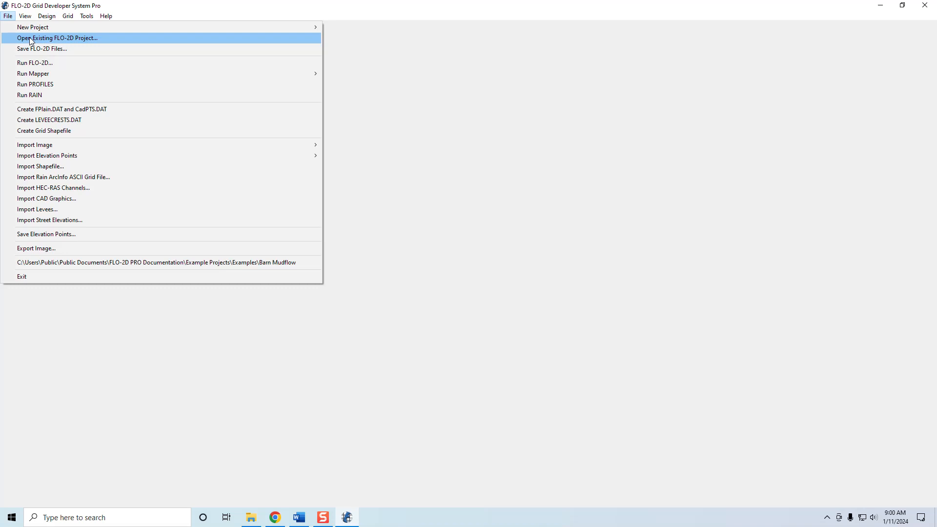
{"action": "left_click", "coordinate": [72, 40]}
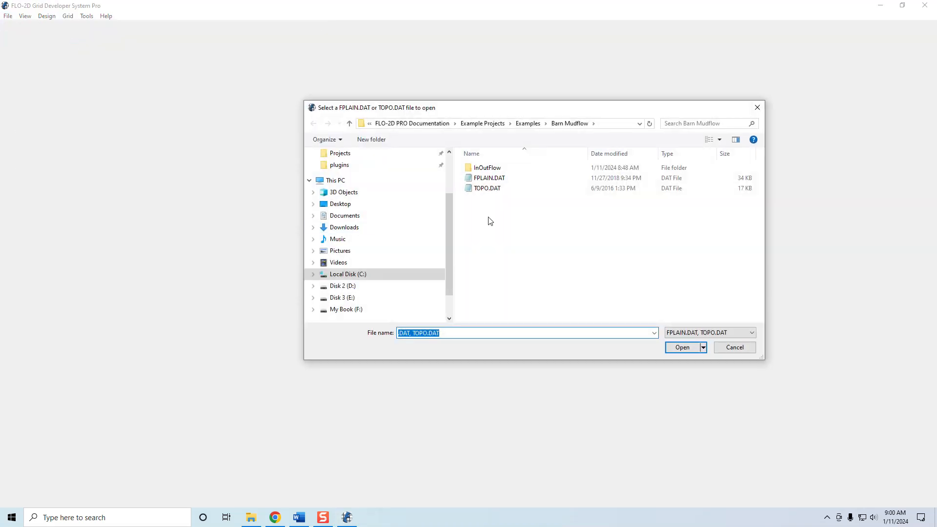
{"action": "left_click", "coordinate": [611, 125]}
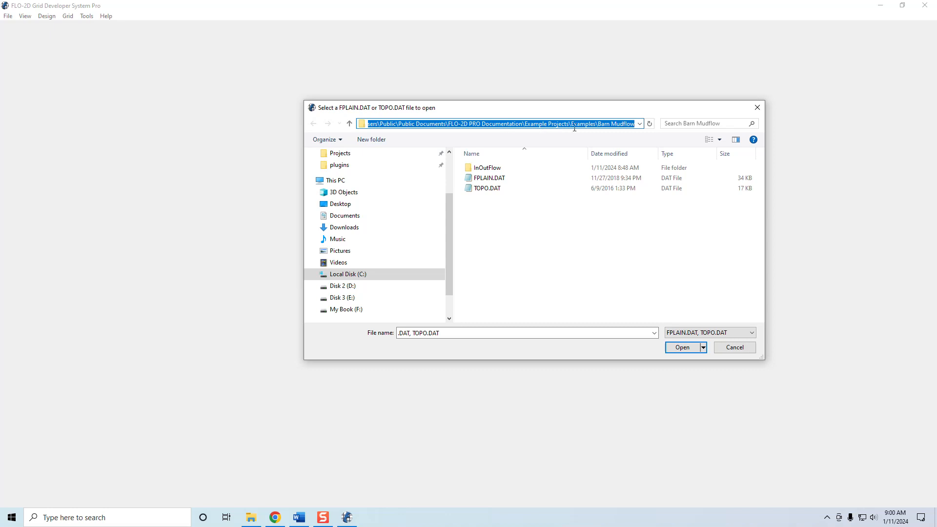
{"action": "left_click", "coordinate": [491, 181]}
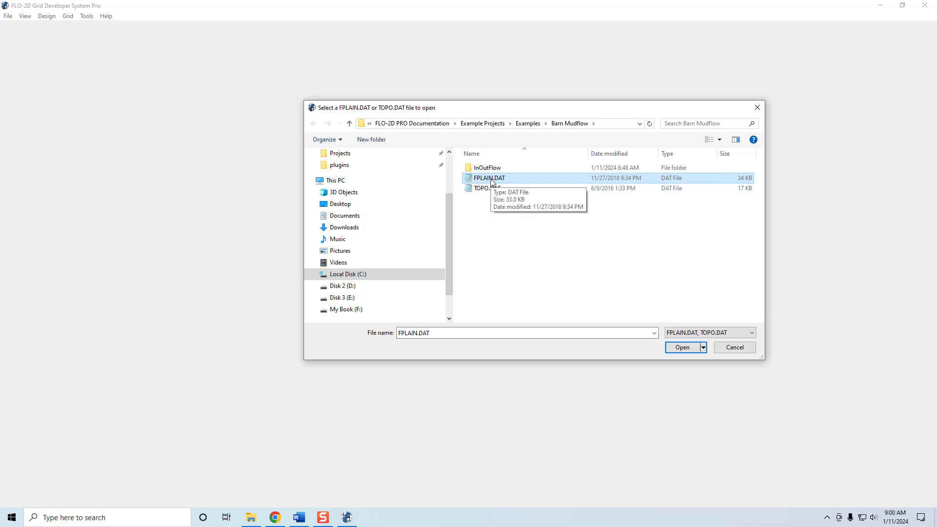
{"action": "left_click", "coordinate": [683, 348]}
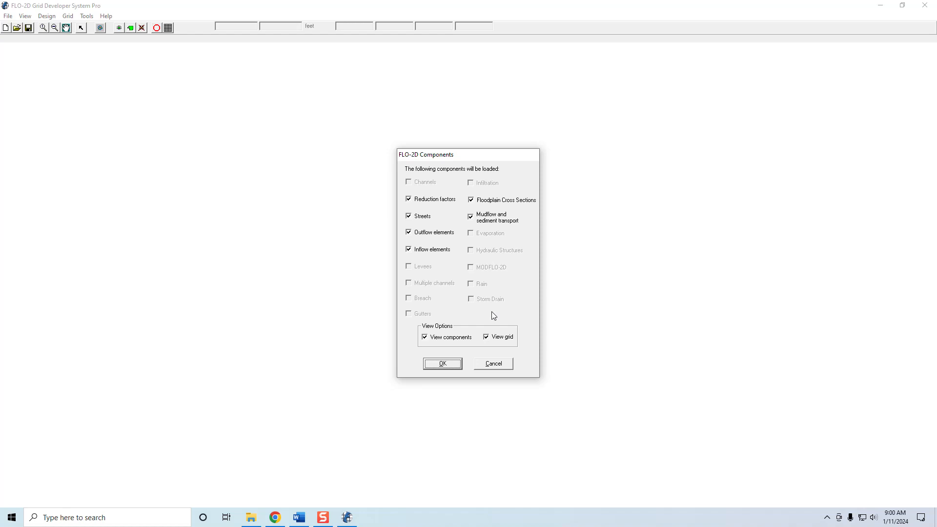
{"action": "left_click", "coordinate": [444, 364]}
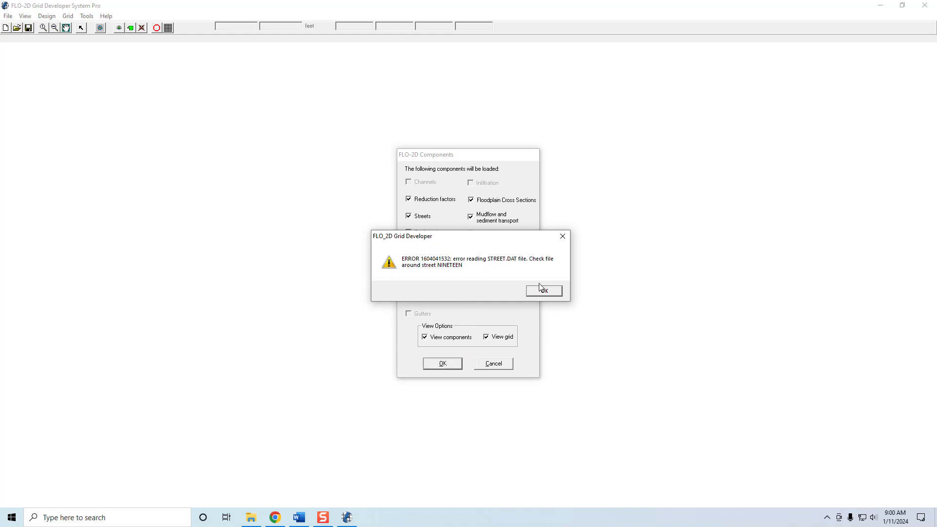
{"action": "left_click", "coordinate": [540, 286]}
{"action": "key", "text": "Return"}
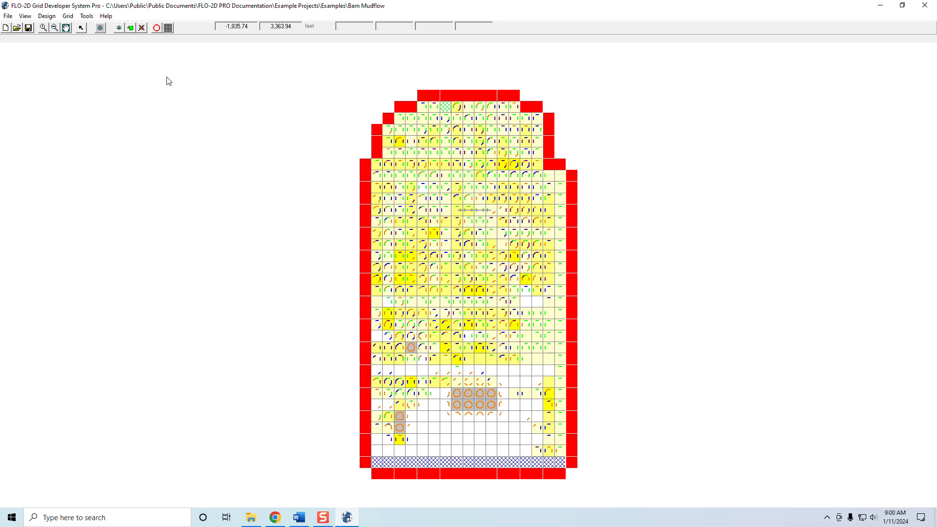
Create the grid layer and select the grid elements inside a large triangular polygon in the upper-middle part of the grid
{"action": "left_click", "coordinate": [131, 28]}
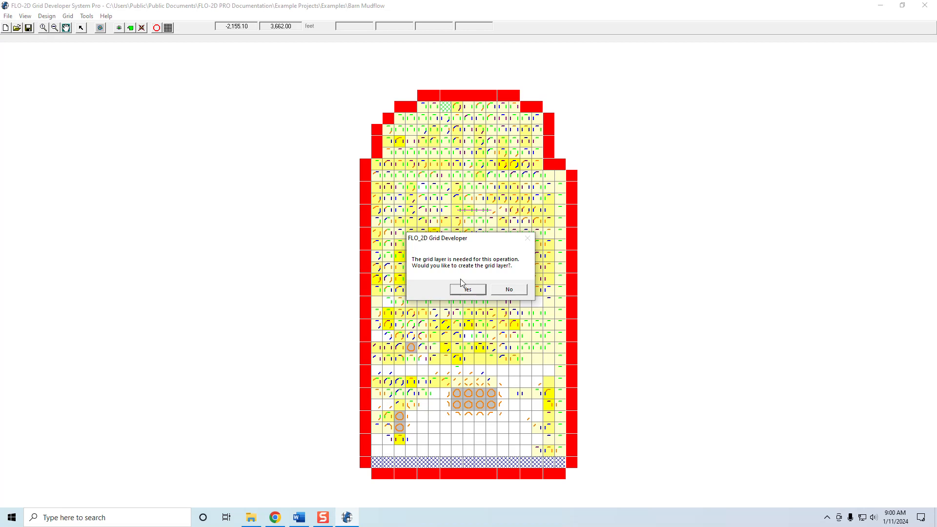
{"action": "left_click", "coordinate": [468, 290]}
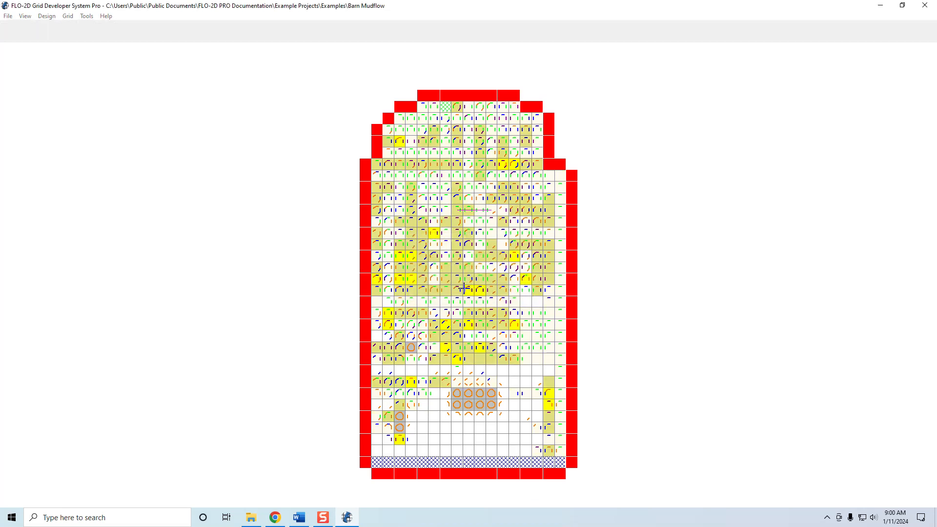
{"action": "left_click", "coordinate": [464, 160]}
{"action": "left_click", "coordinate": [535, 297]}
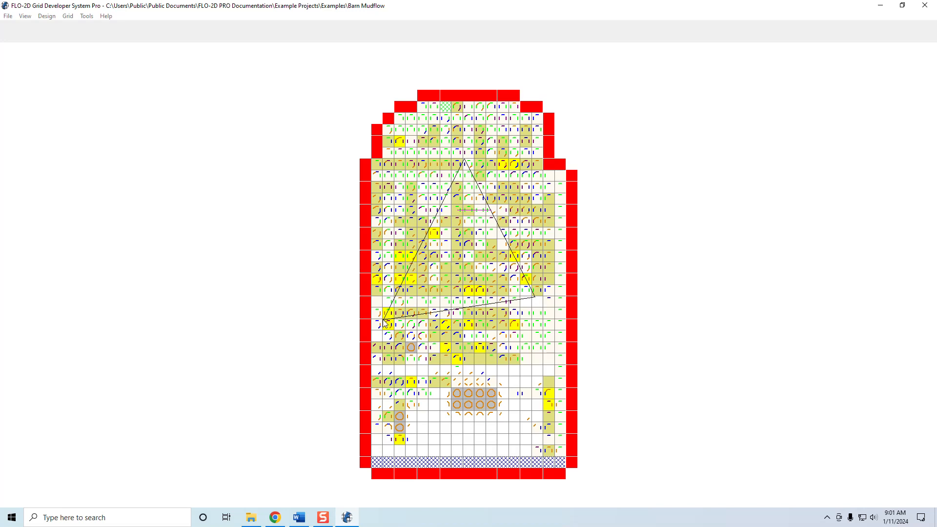
{"action": "right_click", "coordinate": [388, 312]}
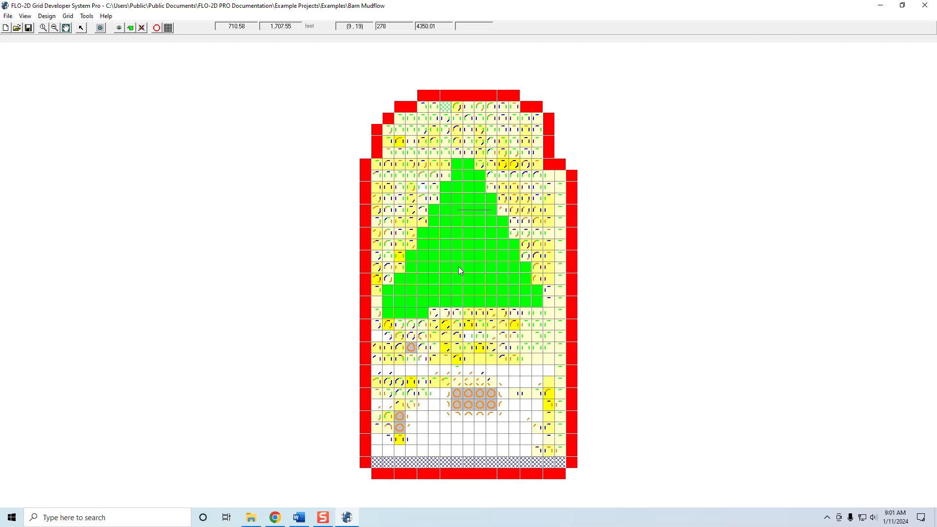
Run the FLO-2D simulation without saving files and close the inflow hydrograph window
{"action": "left_click", "coordinate": [8, 17]}
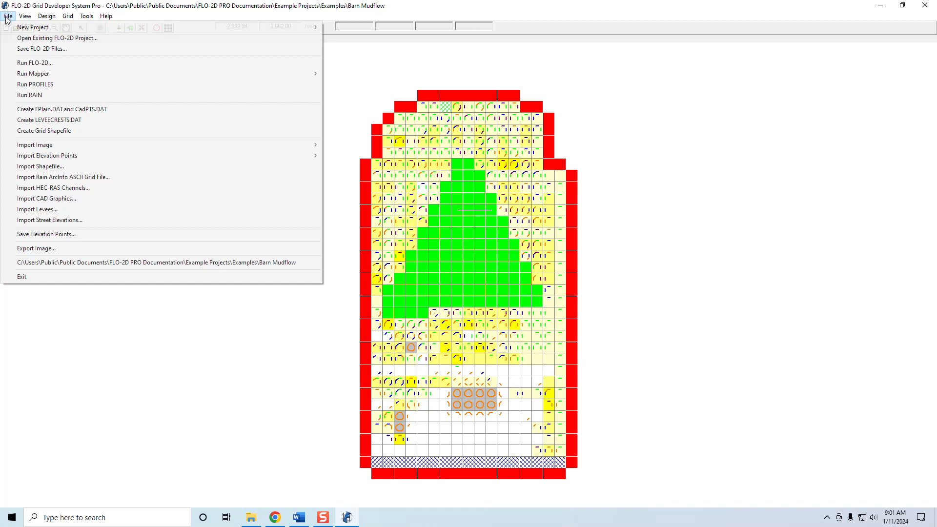
{"action": "left_click", "coordinate": [21, 64]}
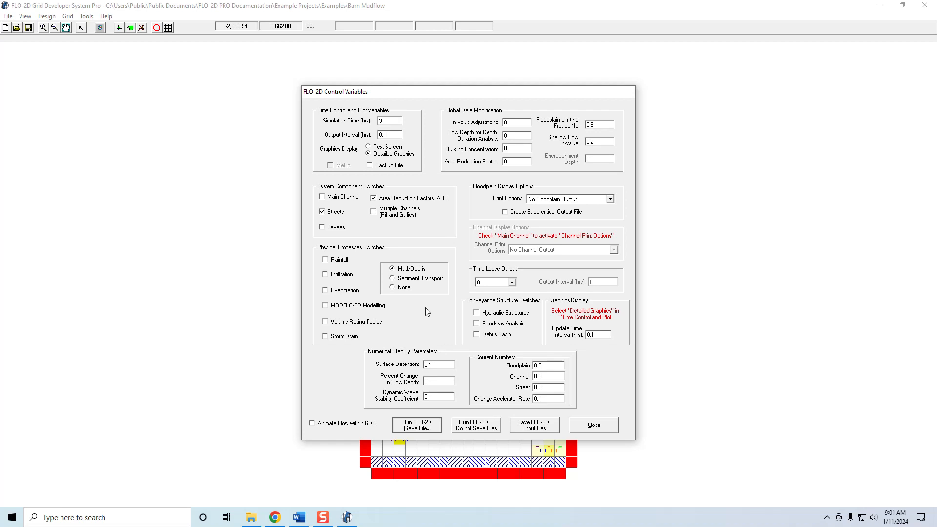
{"action": "left_click", "coordinate": [469, 426]}
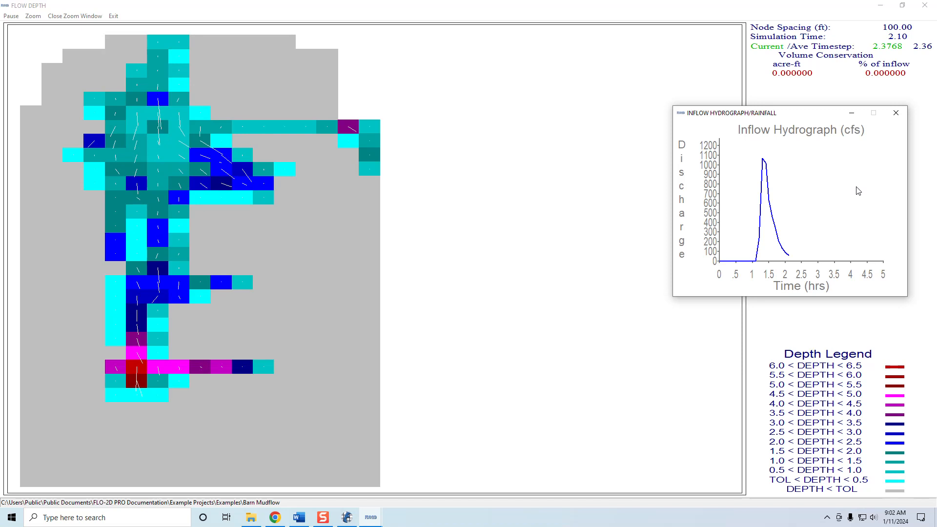
{"action": "left_click", "coordinate": [897, 114]}
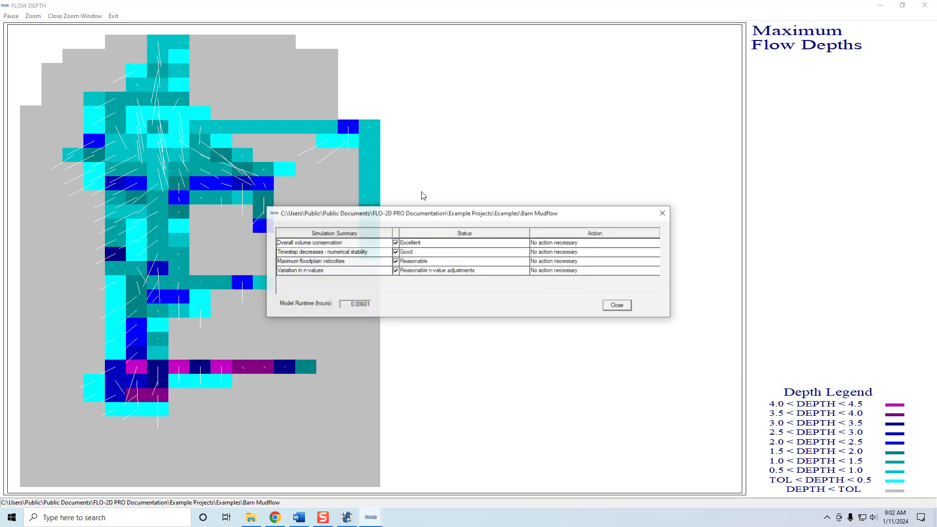
Close the simulation summary and launch Mapper PRO from the grid developer program
{"action": "left_click", "coordinate": [620, 305]}
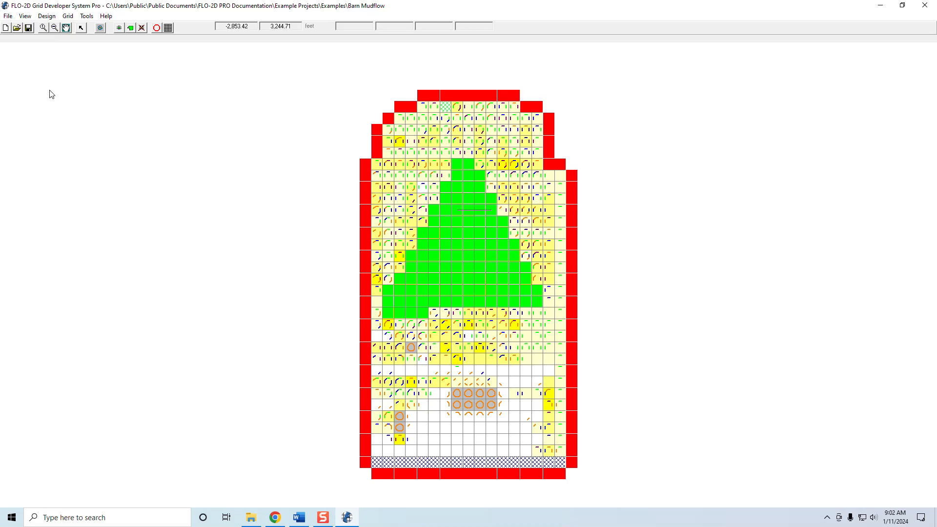
{"action": "left_click", "coordinate": [8, 19]}
{"action": "mouse_move", "coordinate": [49, 73]}
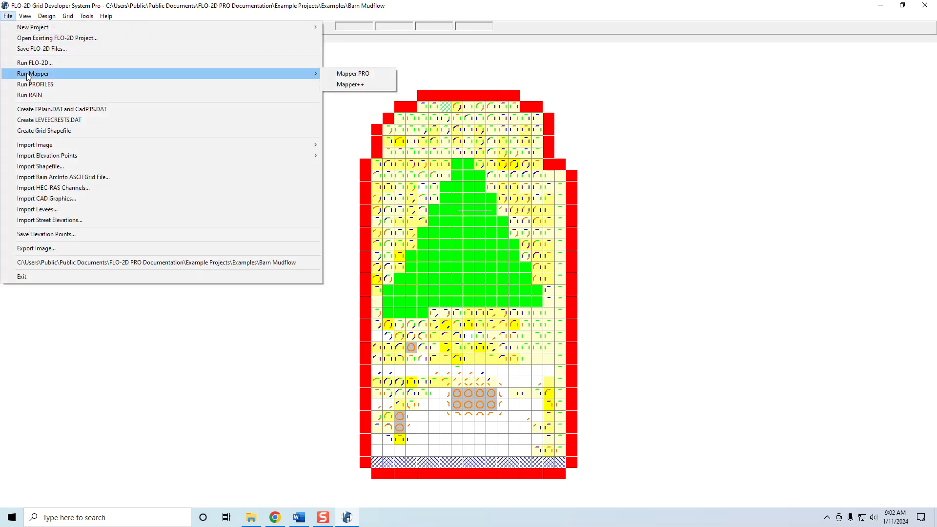
{"action": "left_click", "coordinate": [345, 75]}
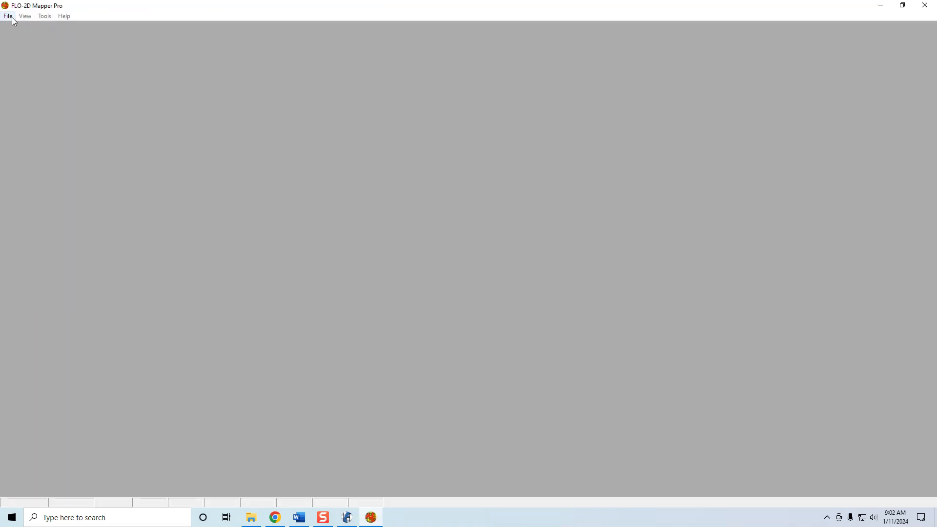
Open the Barn Mudflow project's FPLAIN.DAT file in Mapper Pro to load its results
{"action": "left_click", "coordinate": [13, 18]}
{"action": "left_click", "coordinate": [12, 18]}
{"action": "left_click", "coordinate": [12, 18]}
{"action": "left_click", "coordinate": [16, 26]}
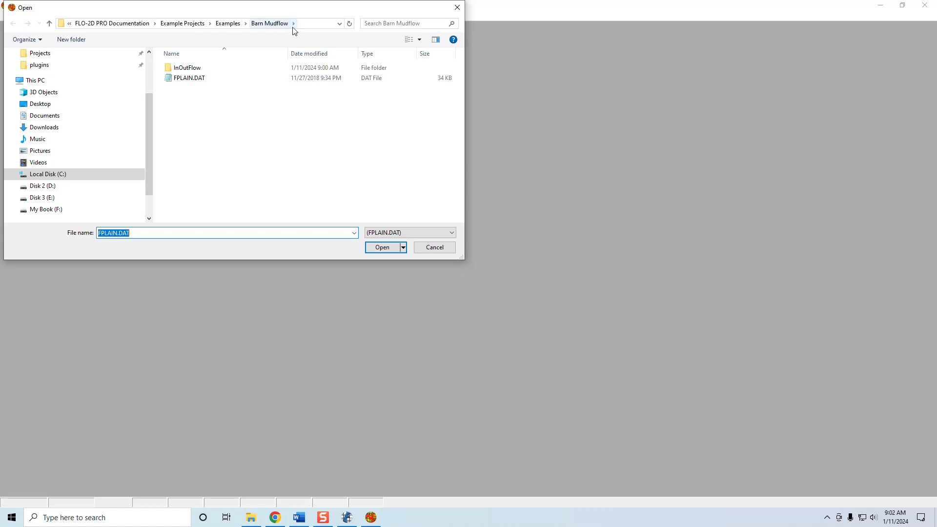
{"action": "left_click", "coordinate": [192, 79]}
{"action": "left_click", "coordinate": [383, 248]}
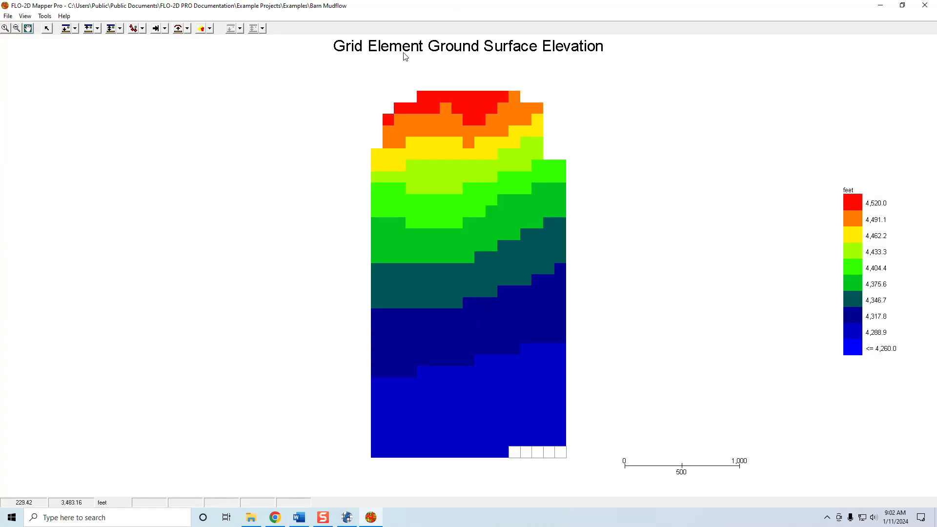
Plot the maximum water surface elevation for the grid elements without contours
{"action": "left_click", "coordinate": [75, 28]}
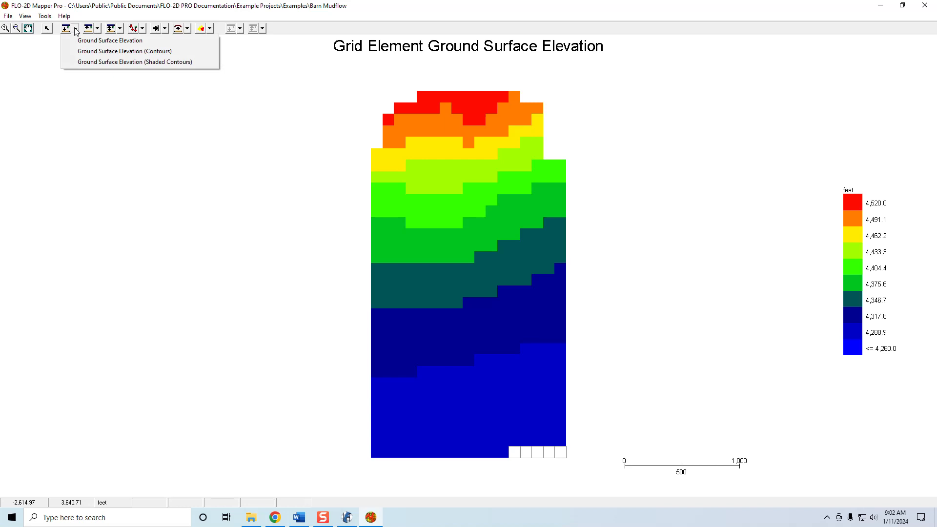
{"action": "left_click", "coordinate": [97, 29]}
{"action": "left_click", "coordinate": [98, 29]}
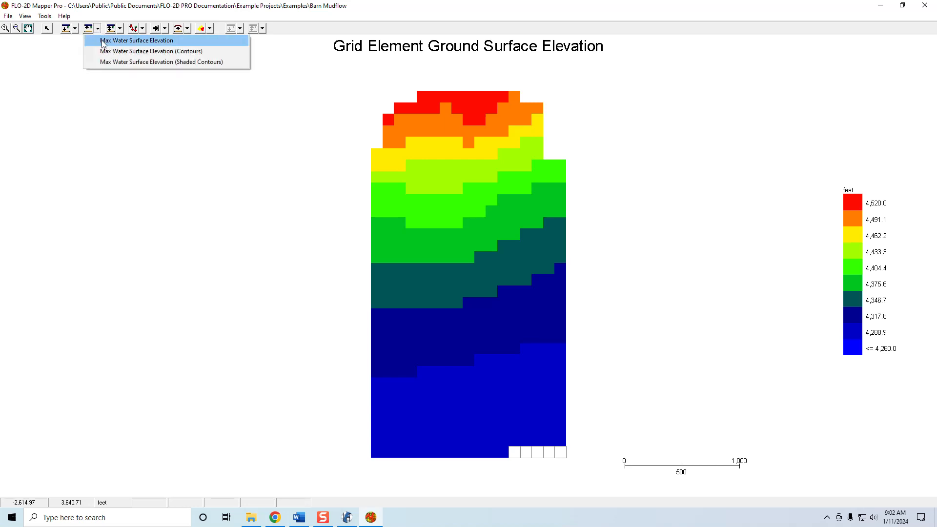
{"action": "left_click", "coordinate": [104, 43]}
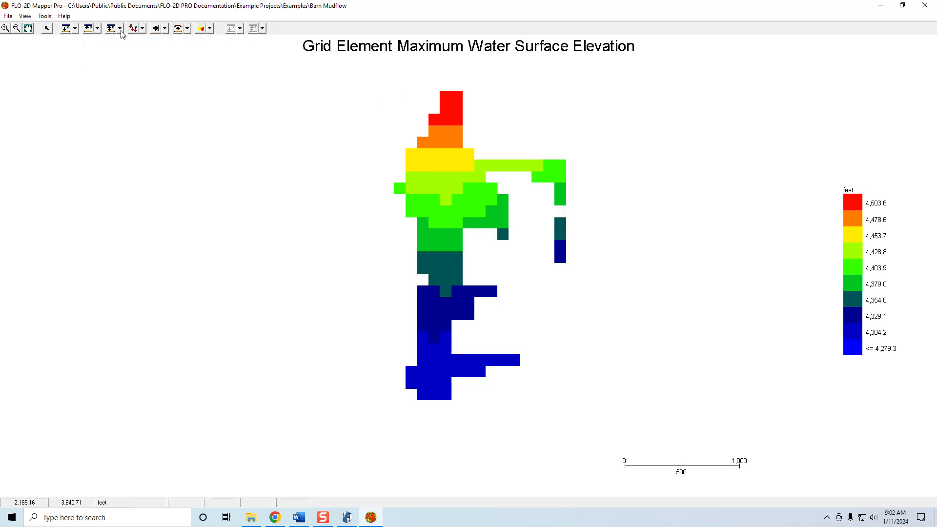
Plot the maximum flow depth and the maximum velocity vectors for the grid elements, accepting the default scale factor
{"action": "left_click", "coordinate": [120, 28]}
{"action": "left_click", "coordinate": [126, 40]}
{"action": "left_click", "coordinate": [142, 28]}
{"action": "left_click", "coordinate": [156, 72]}
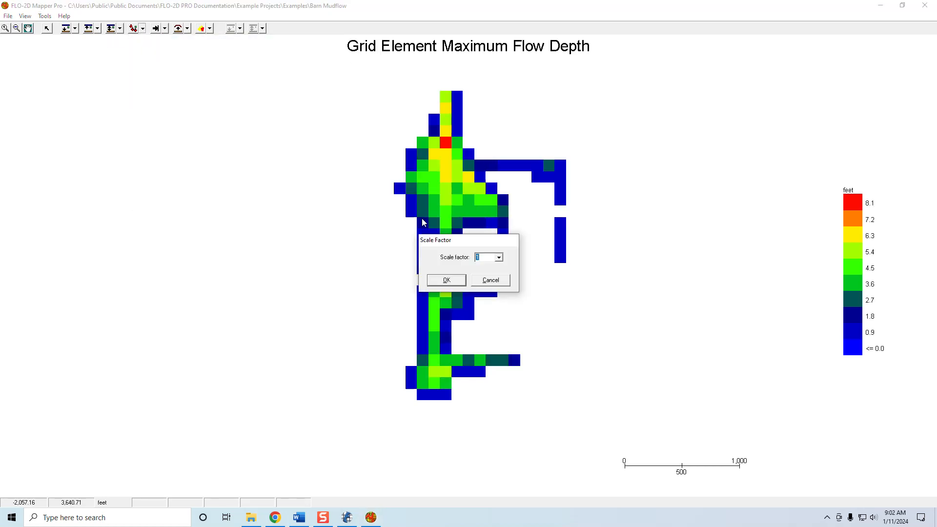
{"action": "left_click", "coordinate": [450, 278]}
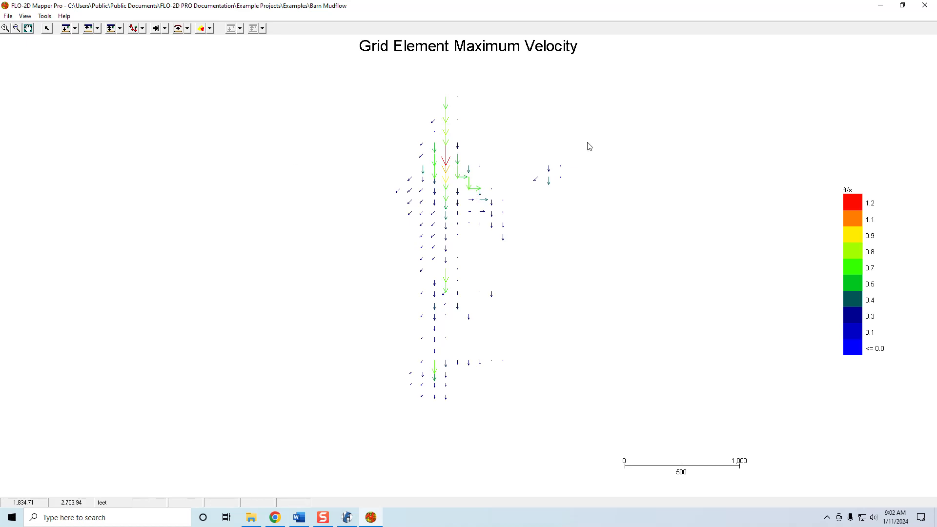
Close Mapper Pro and exit the Grid Developer System to return to the desktop
{"action": "left_click", "coordinate": [927, 7]}
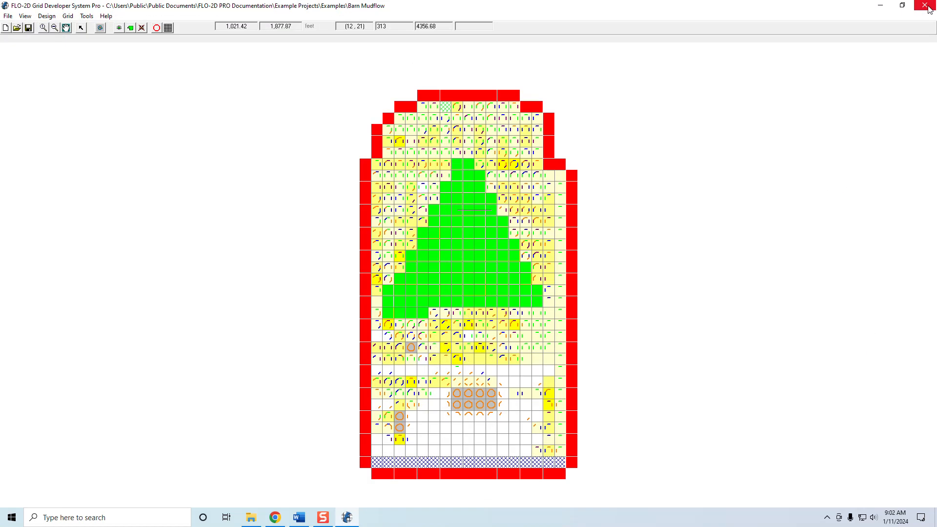
{"action": "left_click", "coordinate": [929, 9]}
{"action": "left_click", "coordinate": [481, 294]}
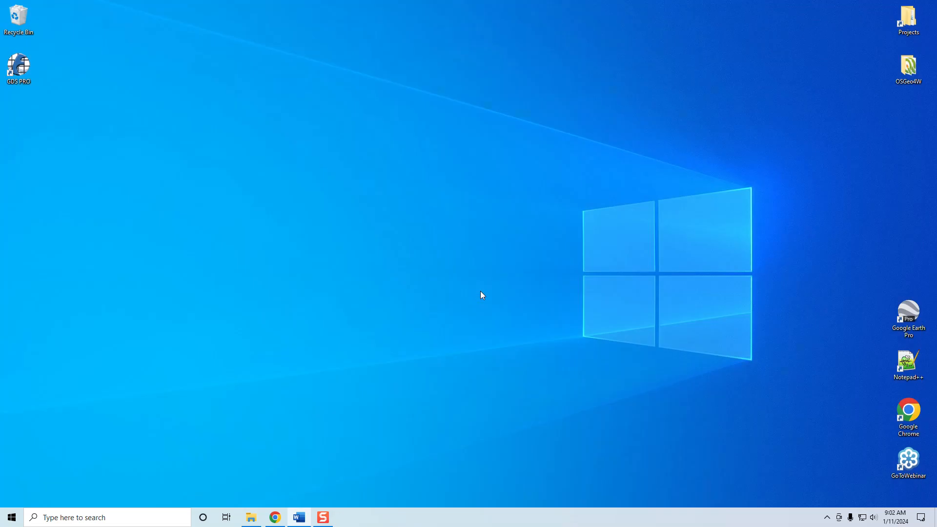